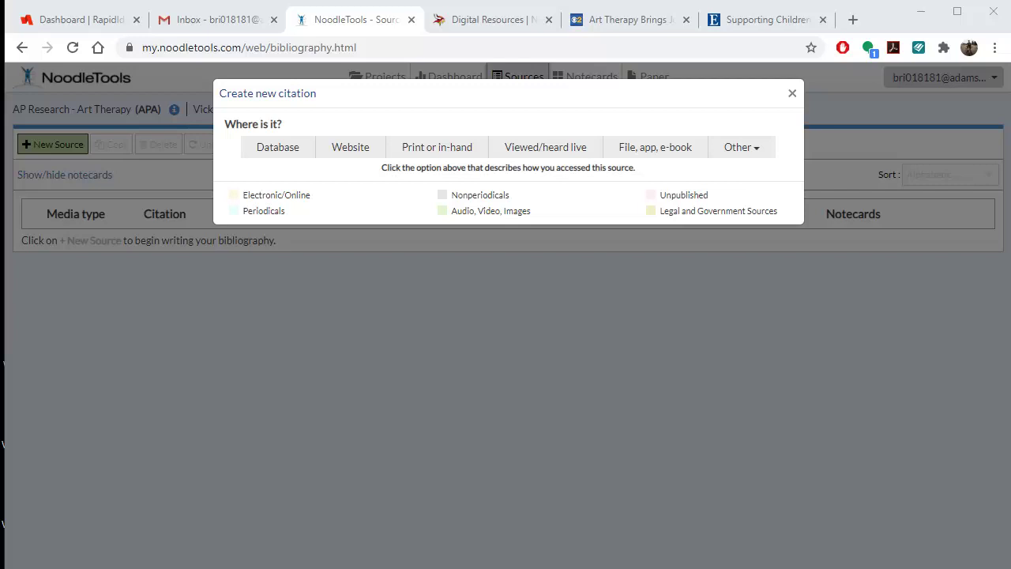
Look over the Website and Database source options, check the Peninsula Daily News article's headline, author and date, and return to NoodleTools
left_click(350, 147)
left_click(277, 147)
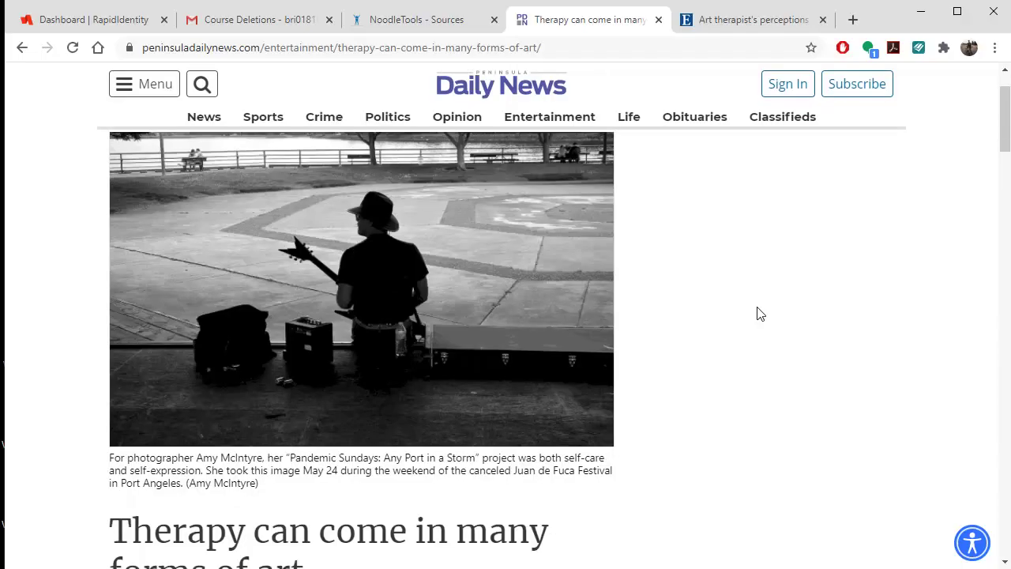
scroll(757, 302, "down", 3)
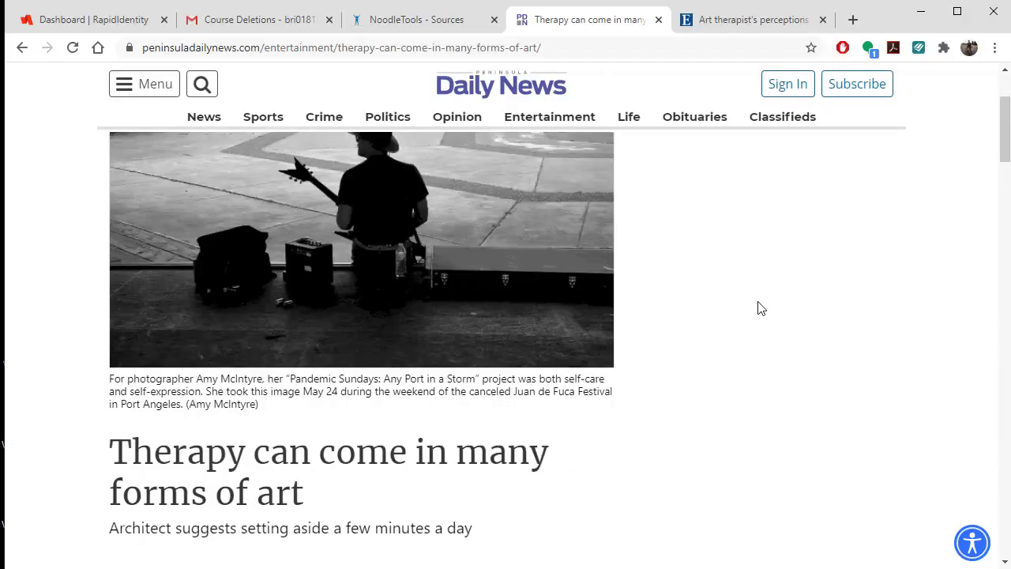
scroll(758, 308, "up", 1)
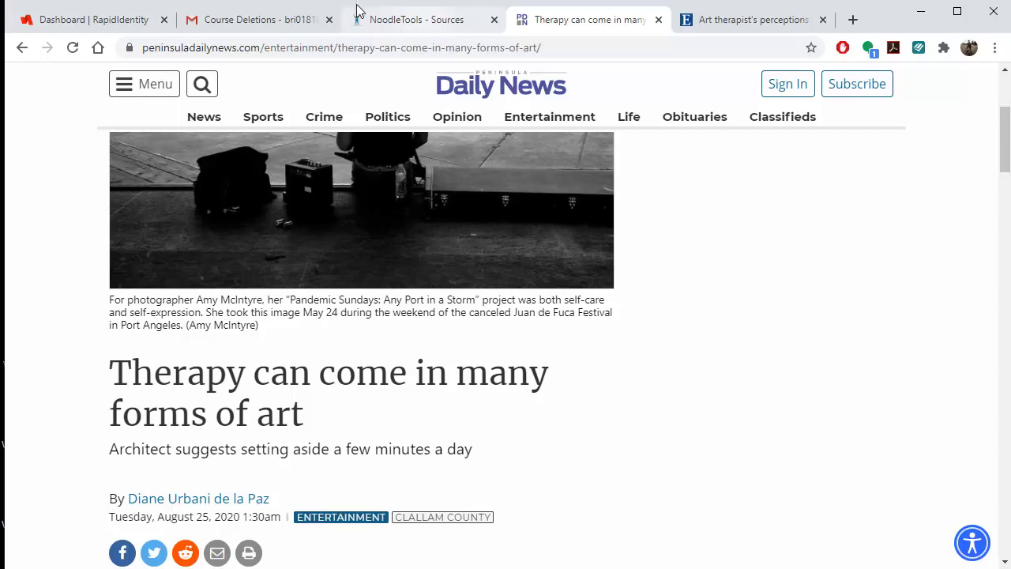
left_click(423, 20)
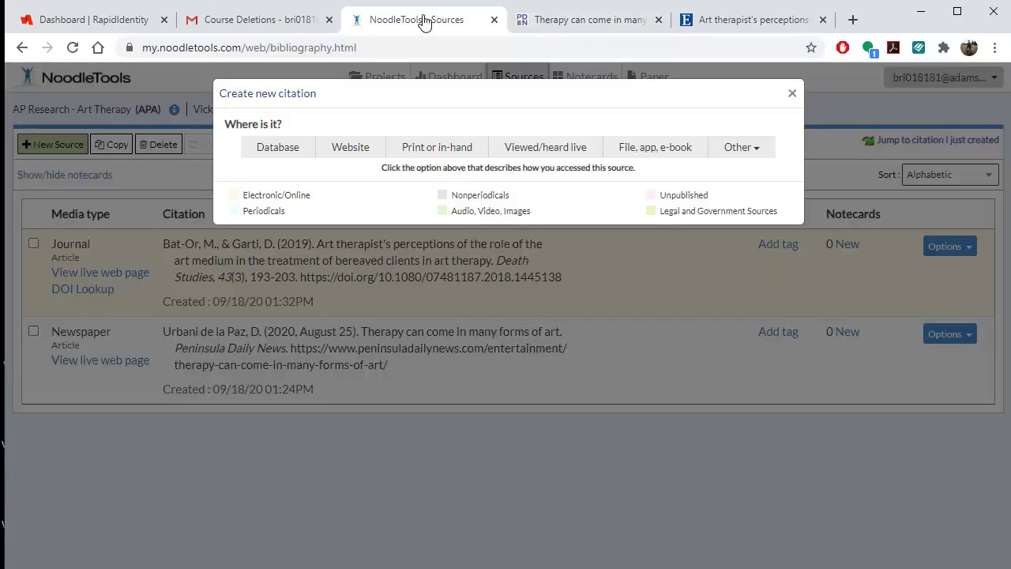
left_click(344, 154)
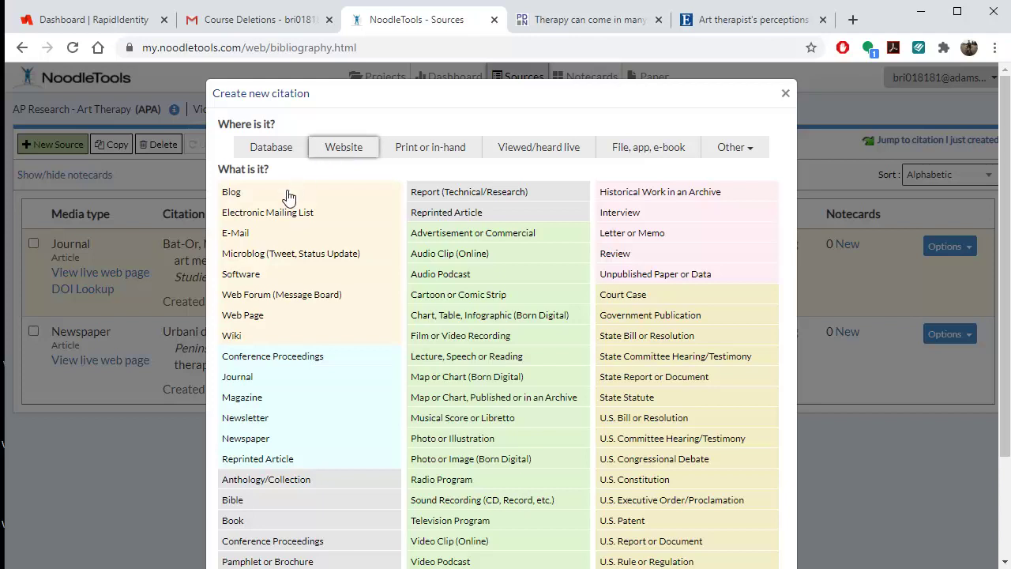
left_click(250, 439)
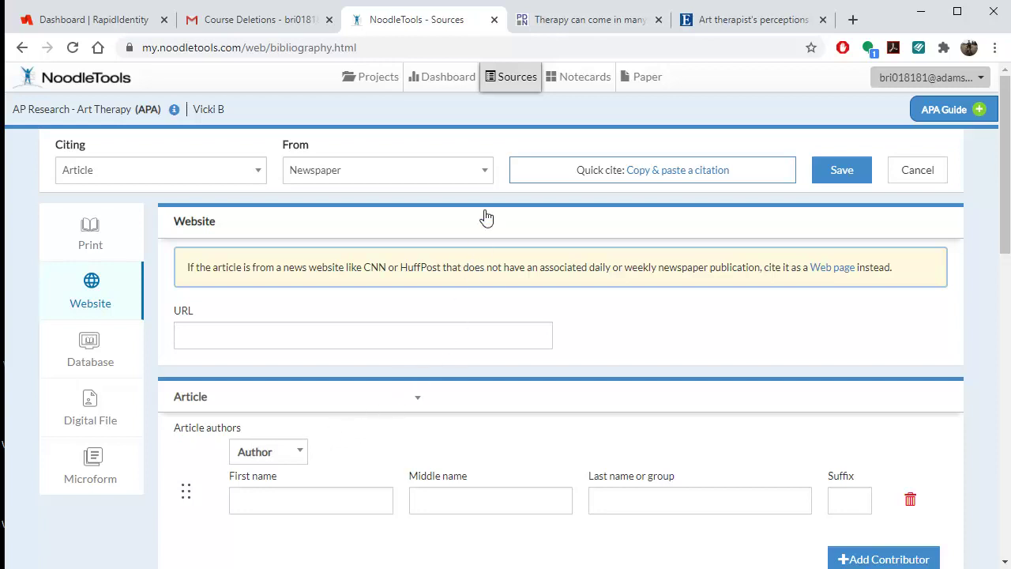
left_click(496, 77)
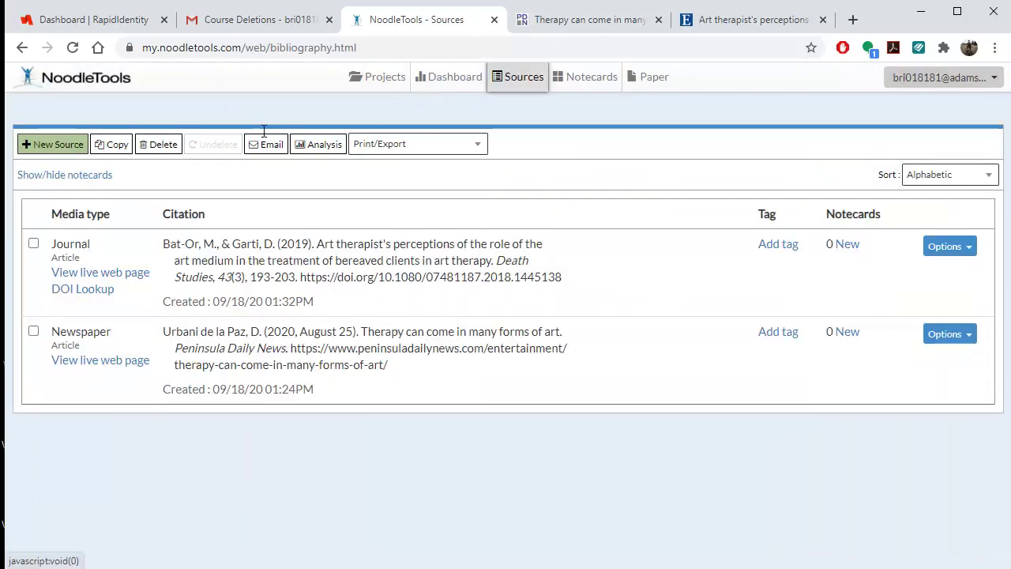
Open the existing newspaper citation for editing, check its URL, author, article title, newspaper name and publication date, and save it
left_click(952, 334)
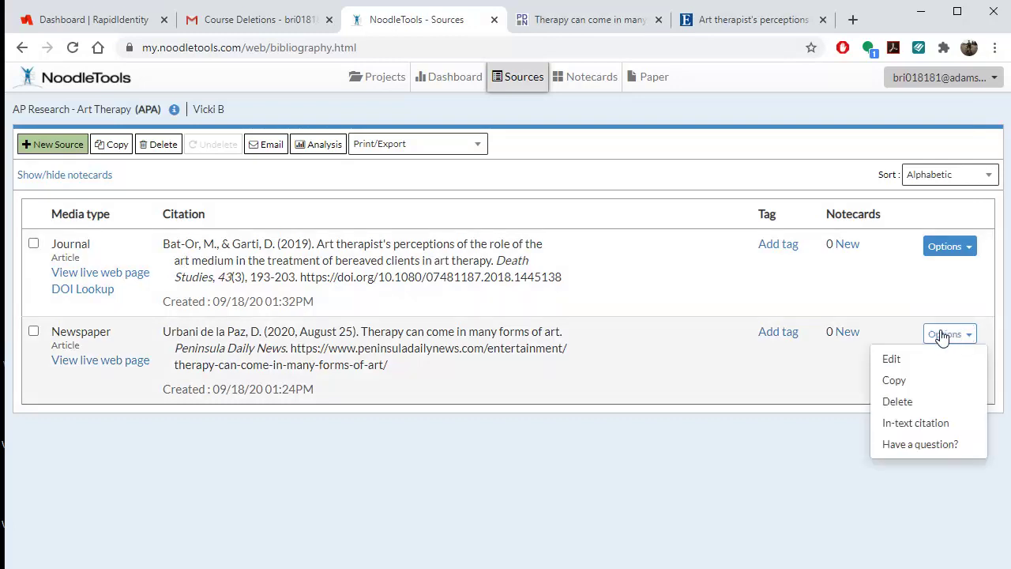
left_click(926, 357)
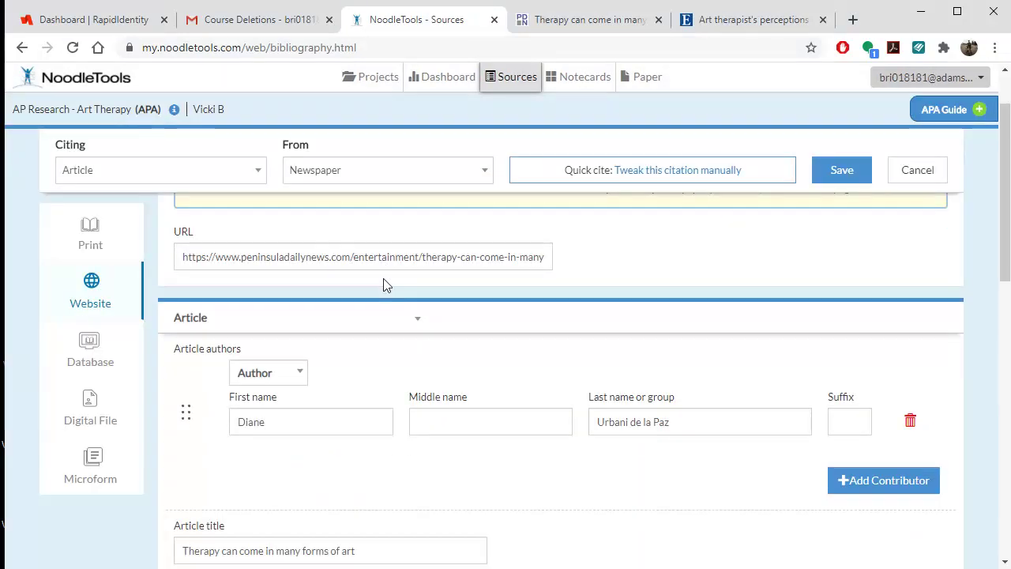
scroll(382, 289, "down", 1)
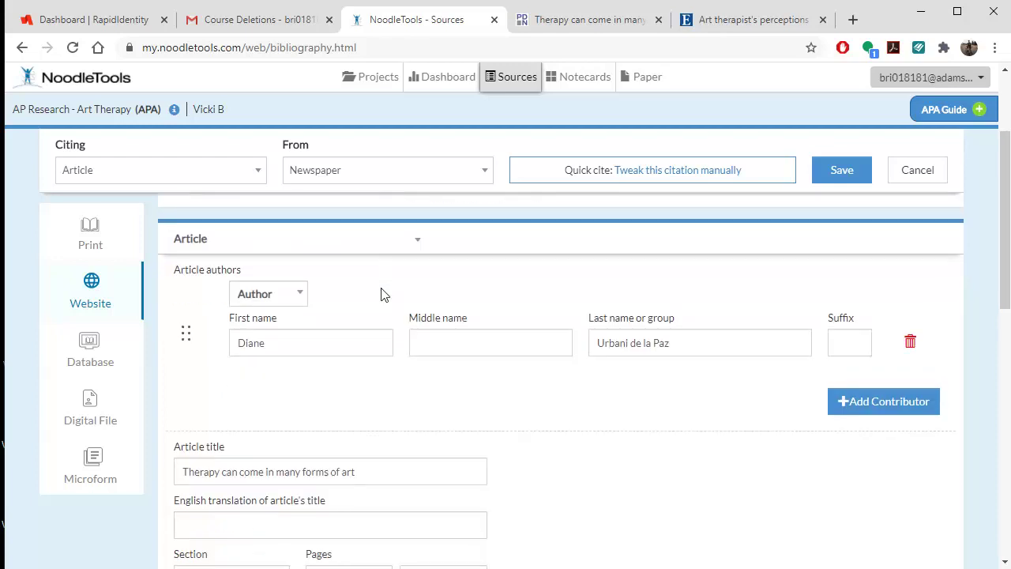
scroll(381, 295, "down", 1)
scroll(380, 292, "down", 2)
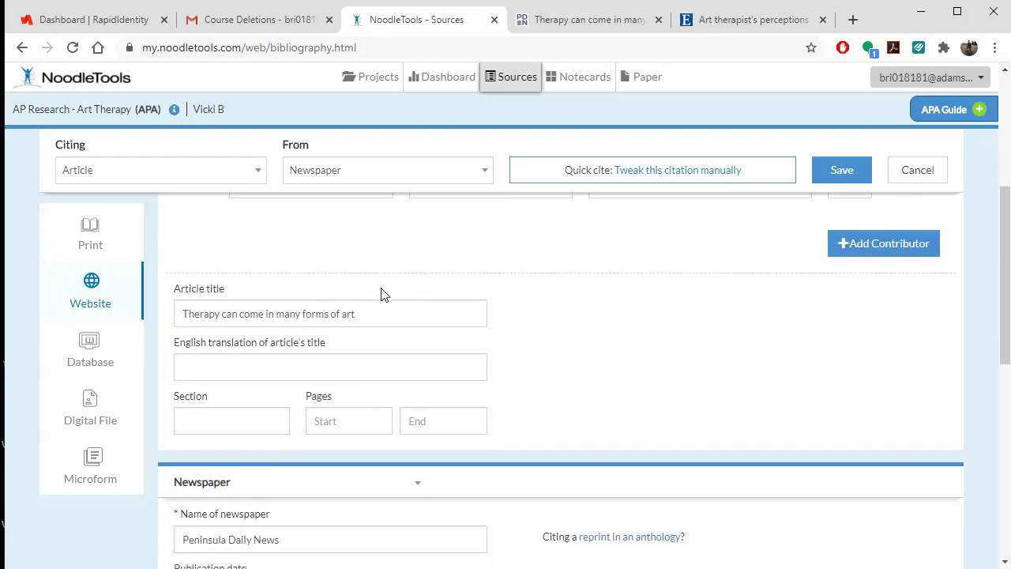
scroll(382, 288, "down", 1)
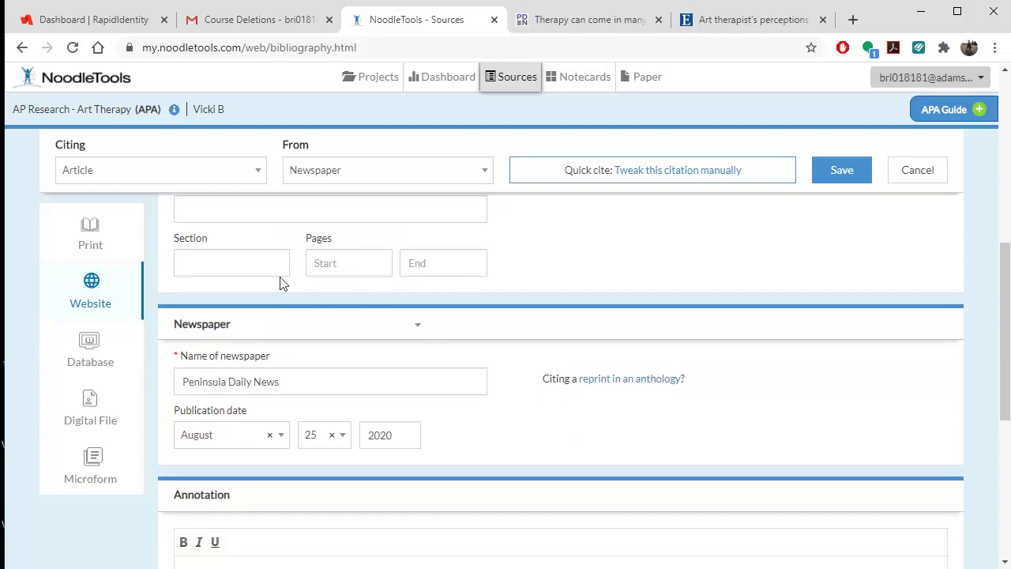
scroll(281, 282, "down", 1)
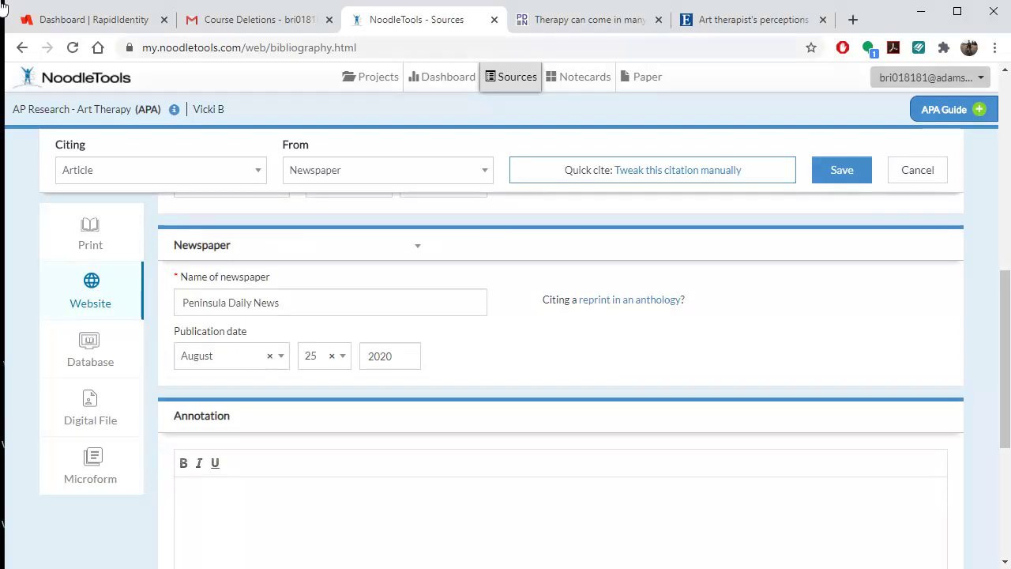
left_click(842, 170)
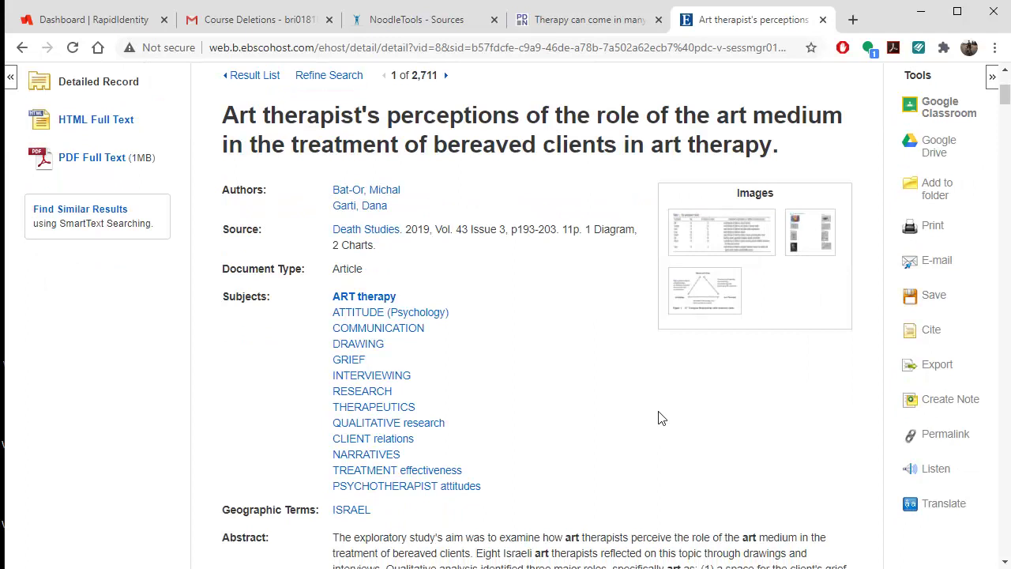
Examine the EBSCOhost record for the art therapist's perceptions article, view its PDF full text, and return to the detailed record
scroll(659, 417, "down", 7)
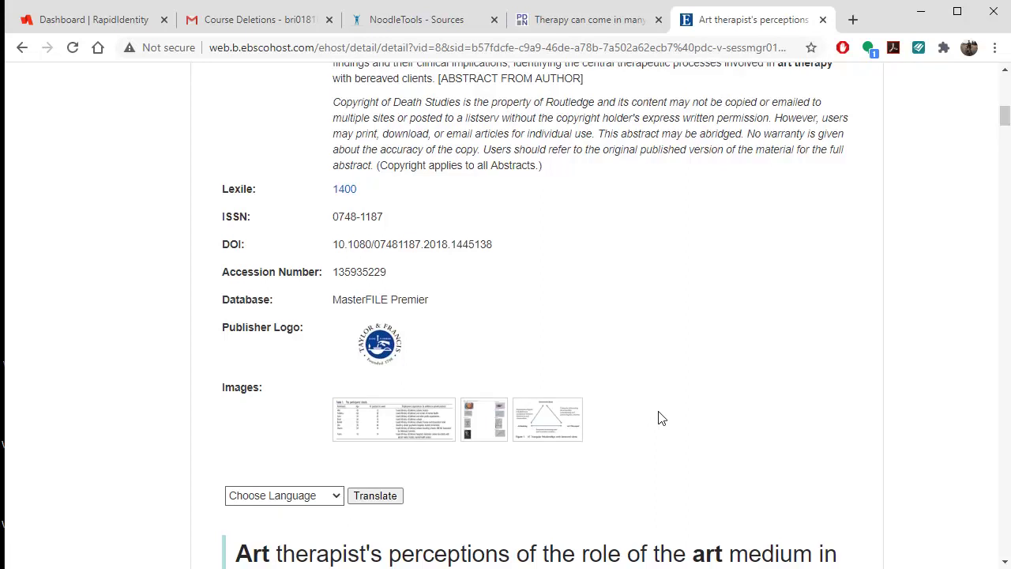
scroll(662, 418, "down", 2)
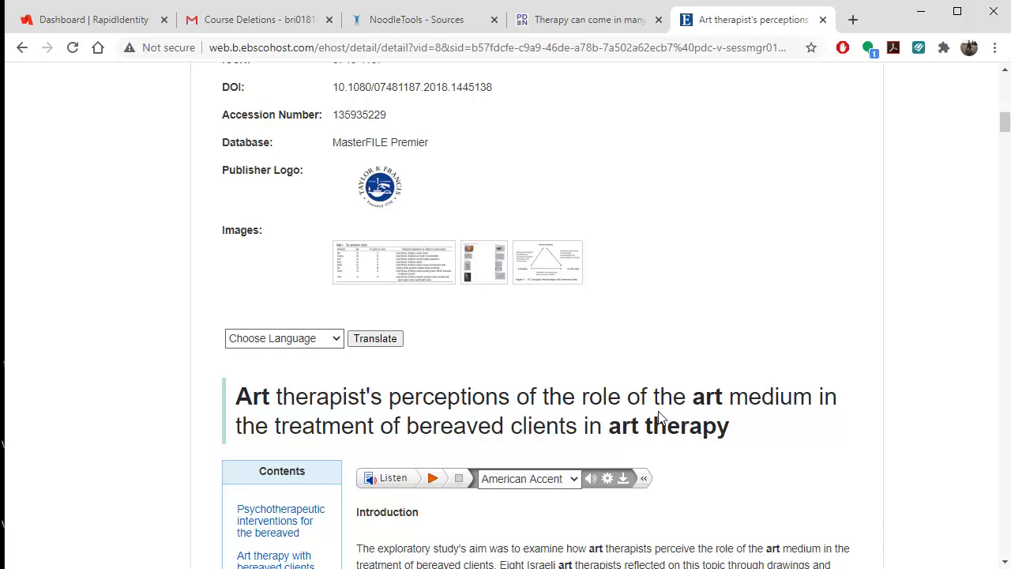
scroll(662, 419, "up", 7)
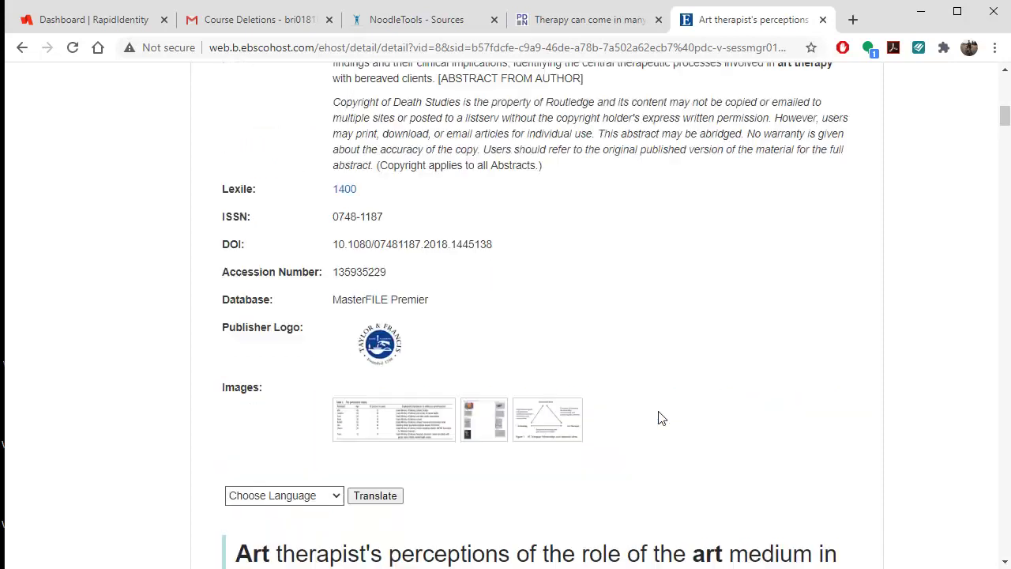
scroll(662, 418, "up", 4)
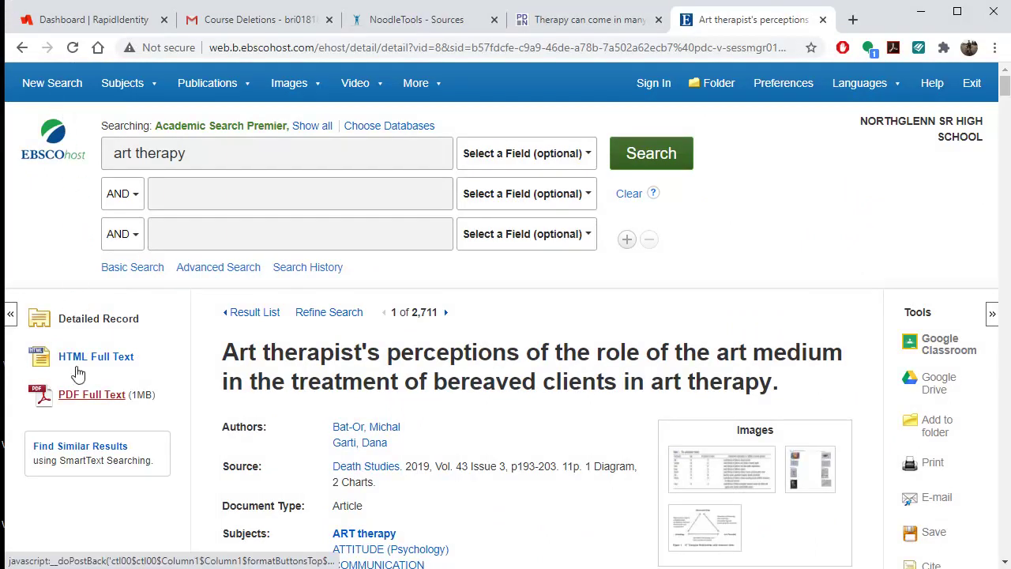
left_click(79, 395)
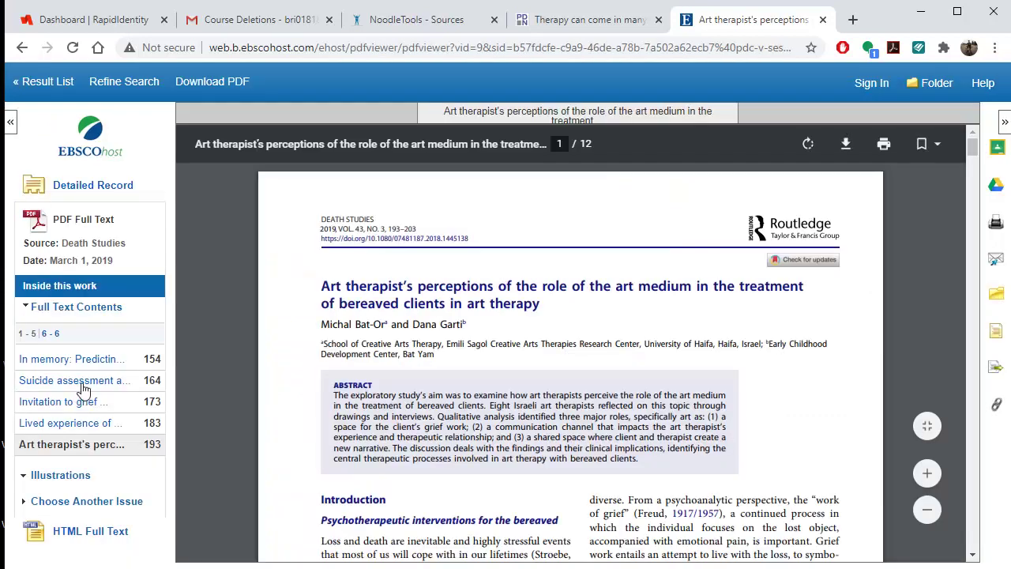
left_click(89, 186)
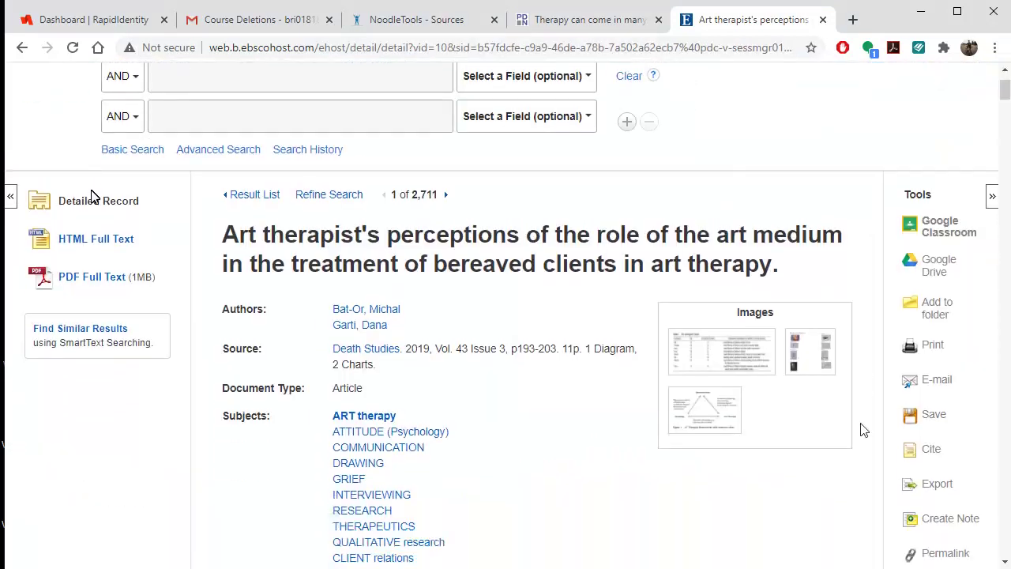
scroll(862, 427, "down", 3)
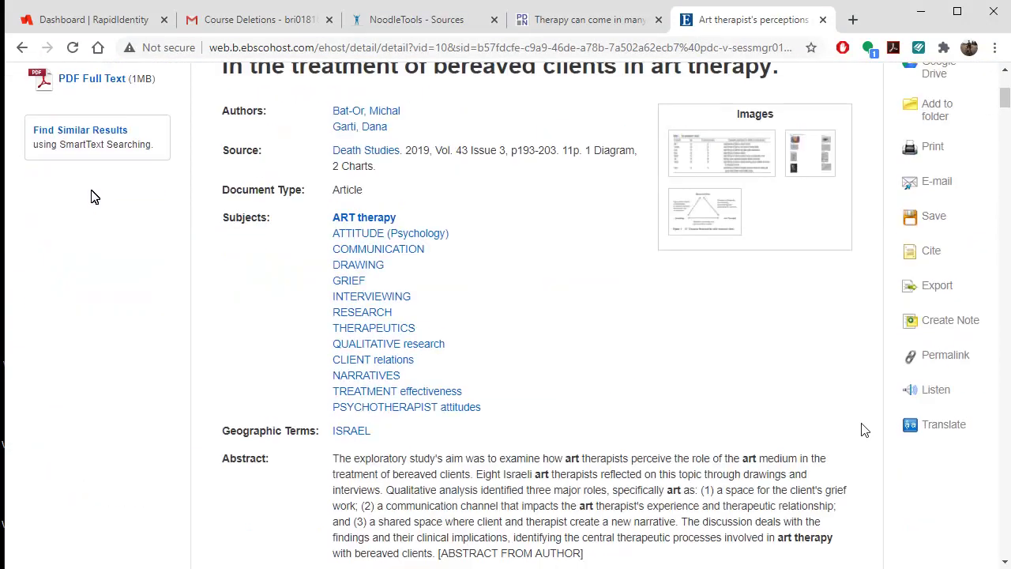
Generate the EBSCOhost article's permalink, select the full address, and switch back to NoodleTools
left_click(933, 351)
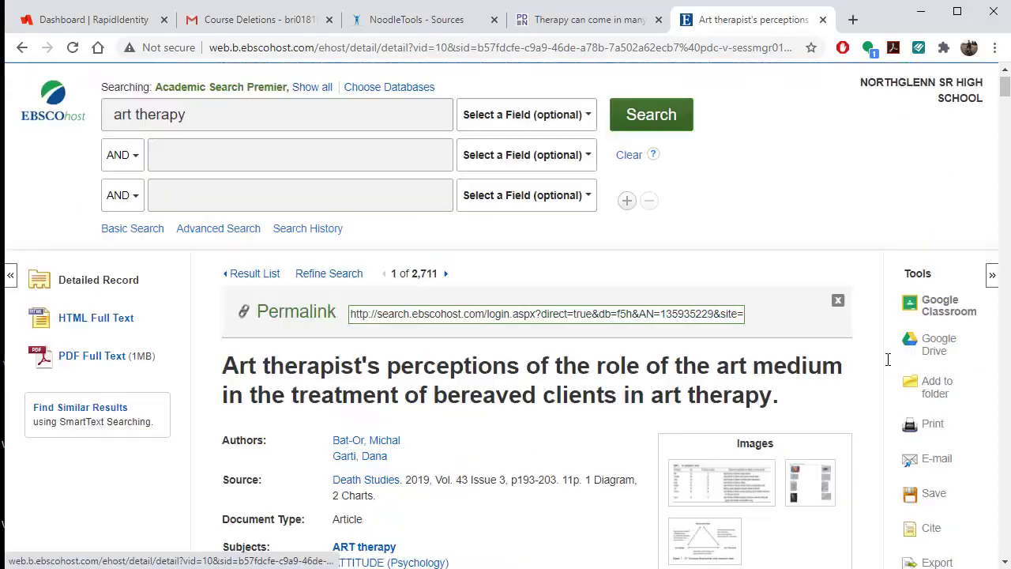
left_click(641, 311)
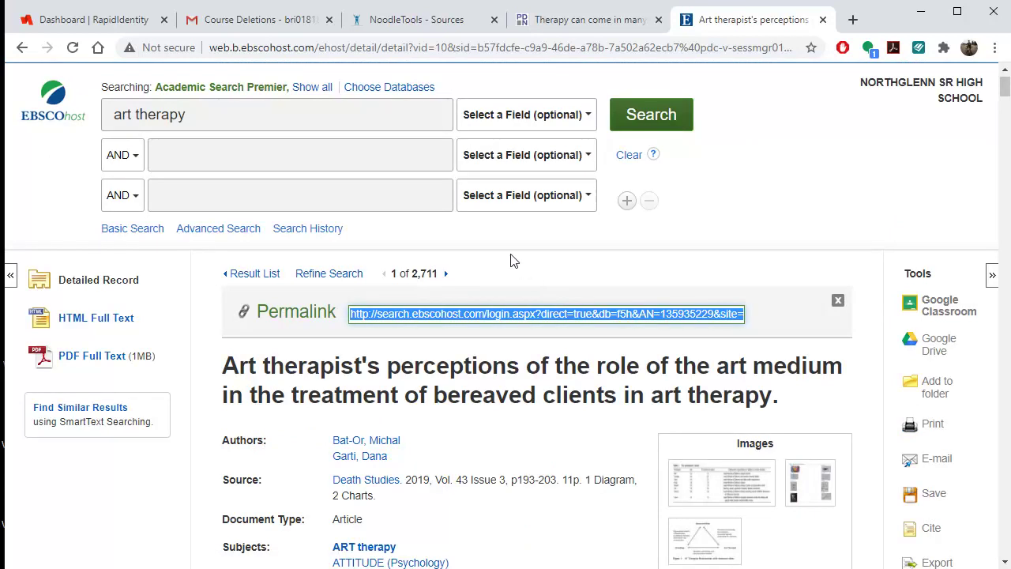
left_click(429, 22)
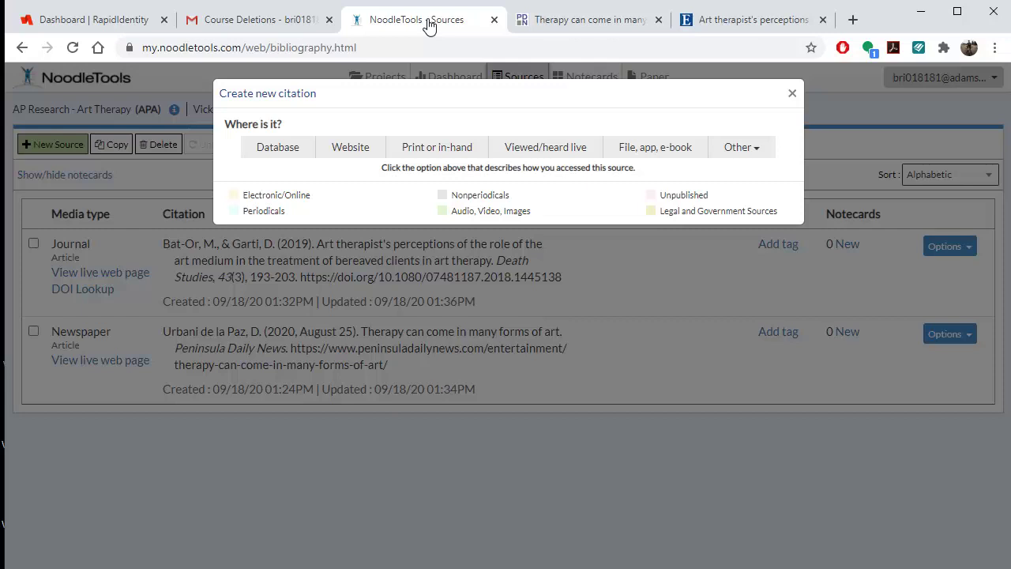
left_click(297, 155)
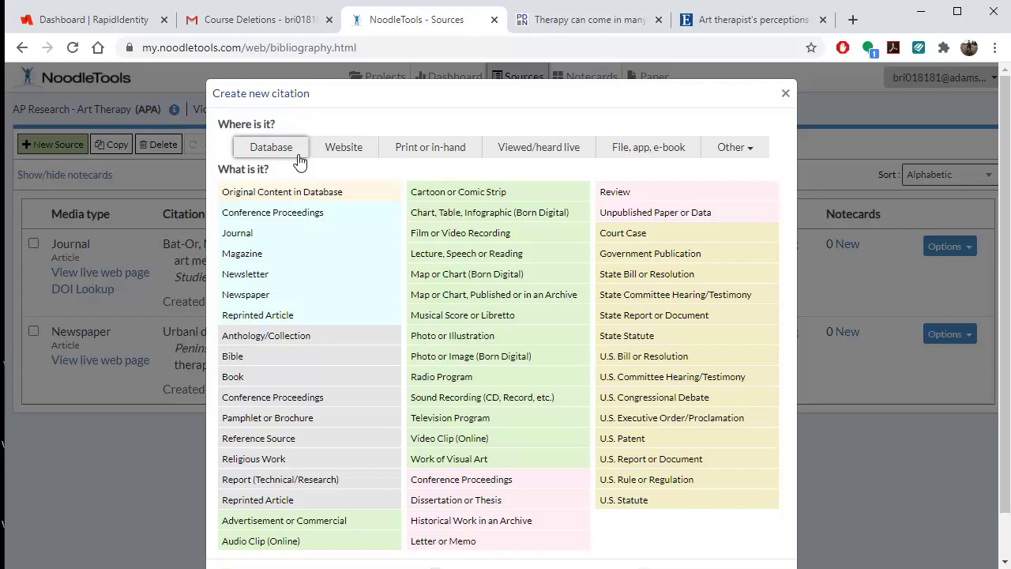
left_click(236, 233)
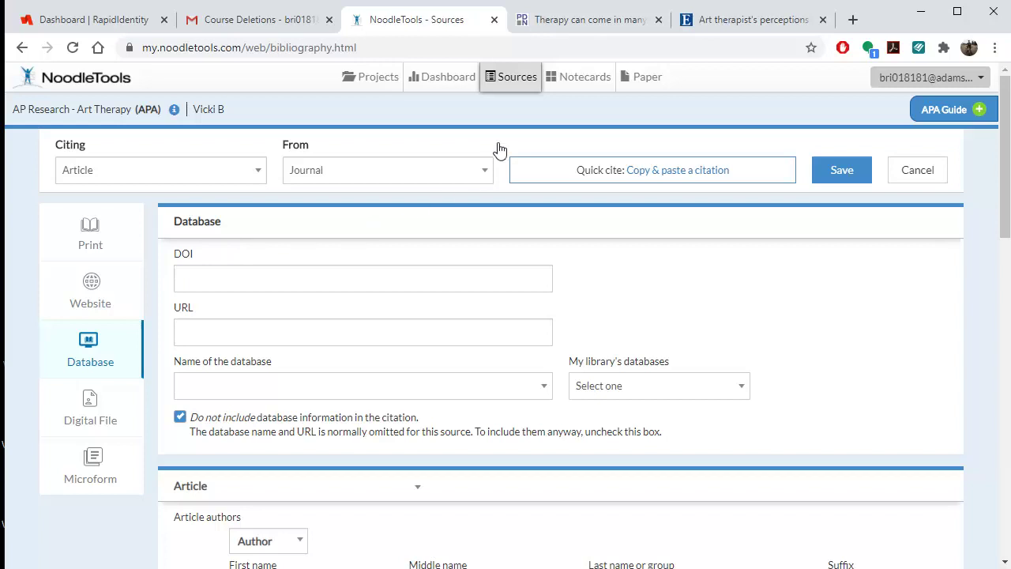
left_click(512, 76)
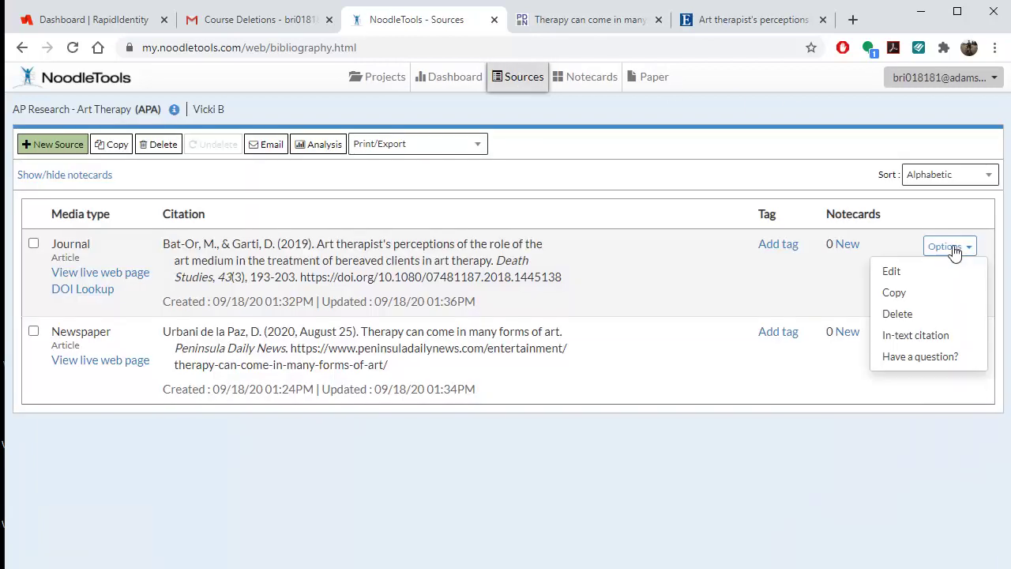
left_click(543, 283)
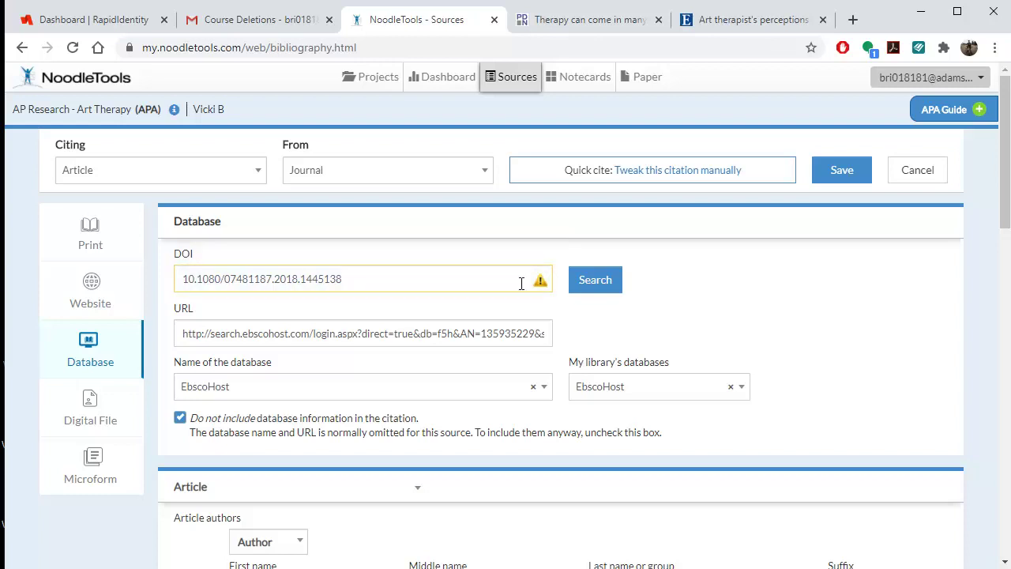
mouse_move(462, 293)
left_click(183, 280)
type("https://doi.org/")
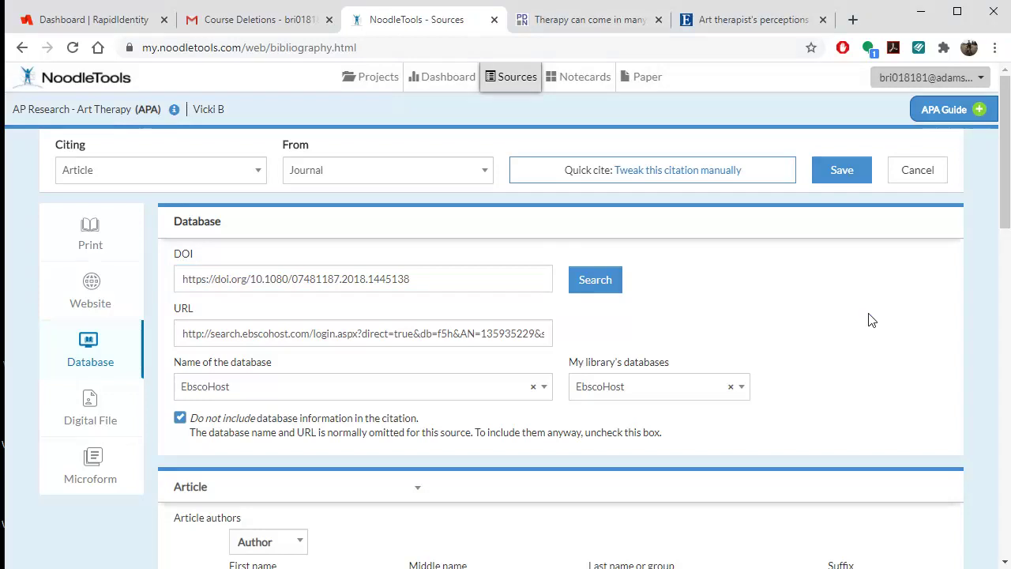
Check the journal citation's database, authors, article title, pages and journal name, and save the citation
scroll(869, 316, "down", 3)
scroll(869, 319, "down", 3)
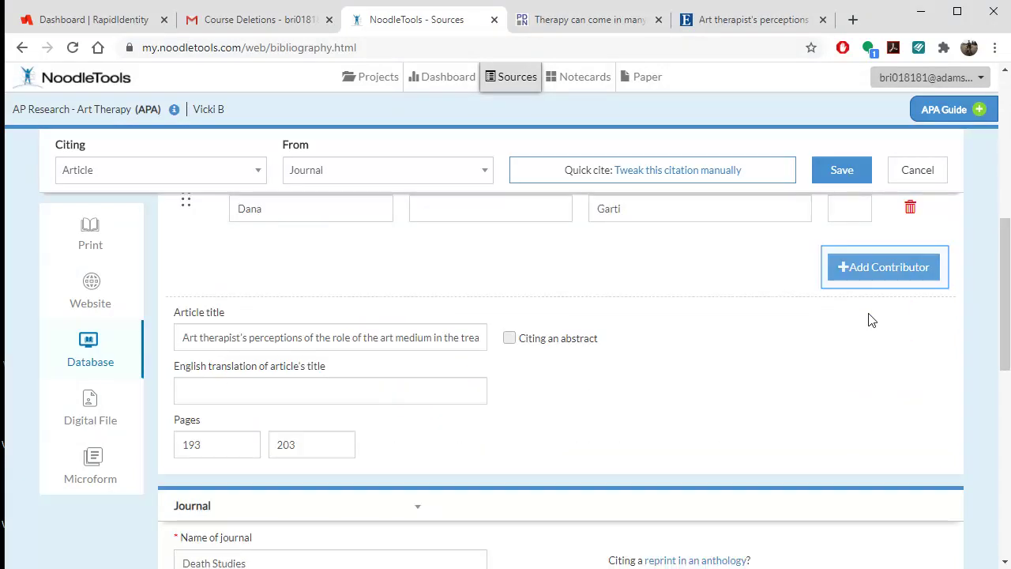
scroll(872, 319, "down", 3)
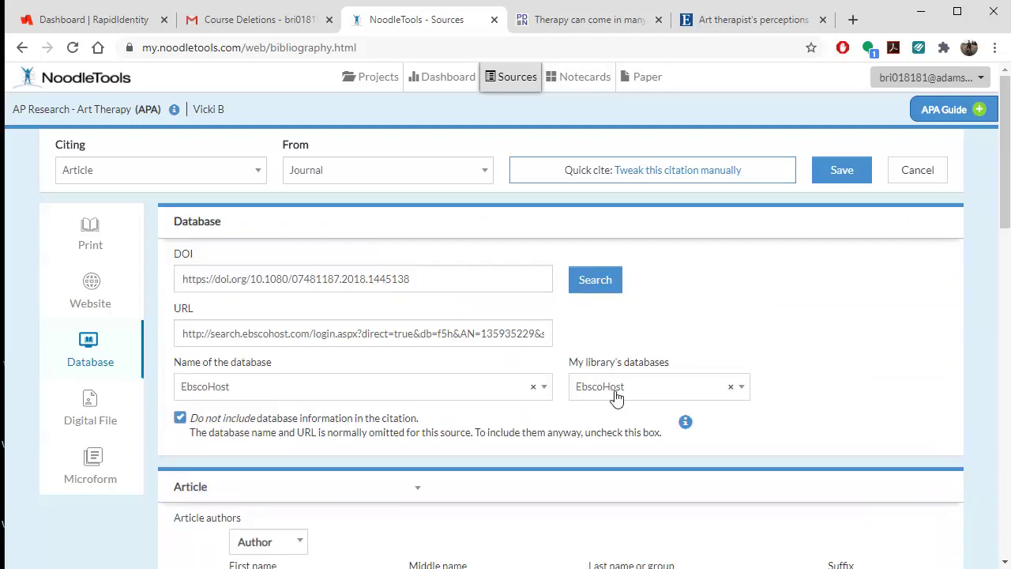
scroll(616, 395, "down", 3)
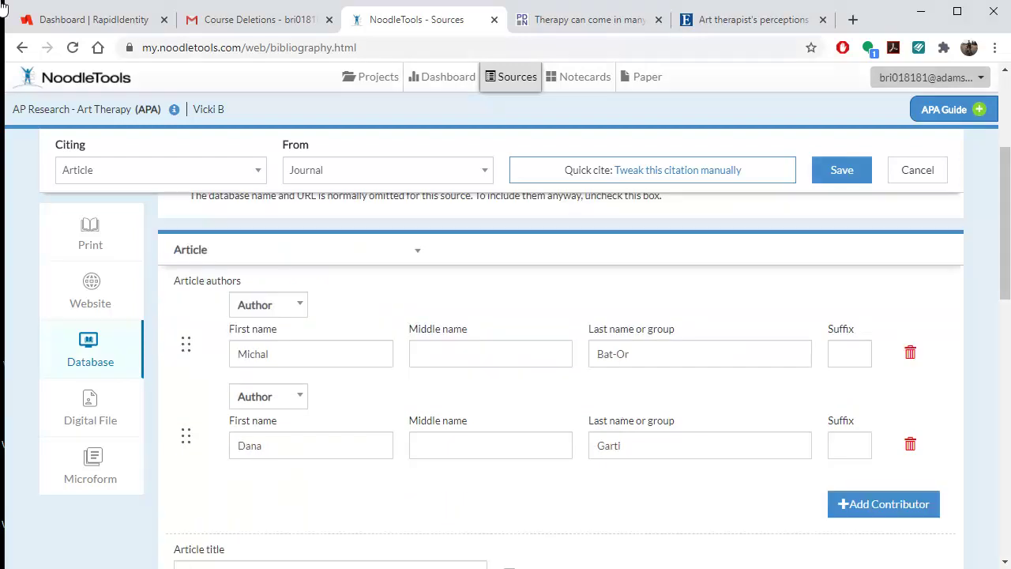
left_click(834, 173)
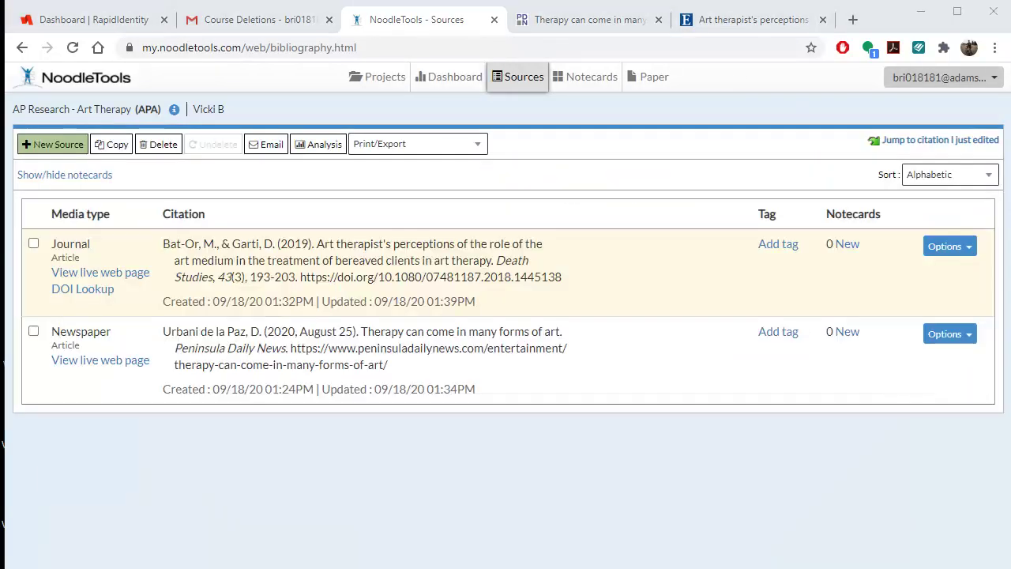